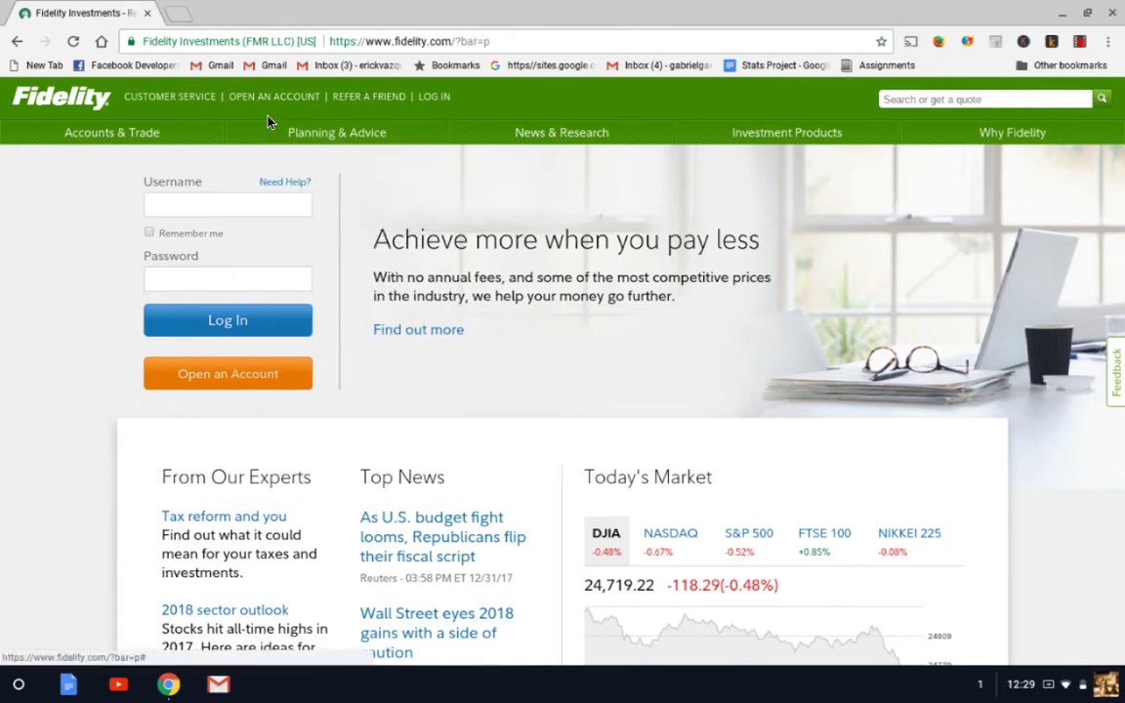
Bring up the Investment Products dropdown in the top navigation bar
{"action": "mouse_move", "coordinate": [339, 146]}
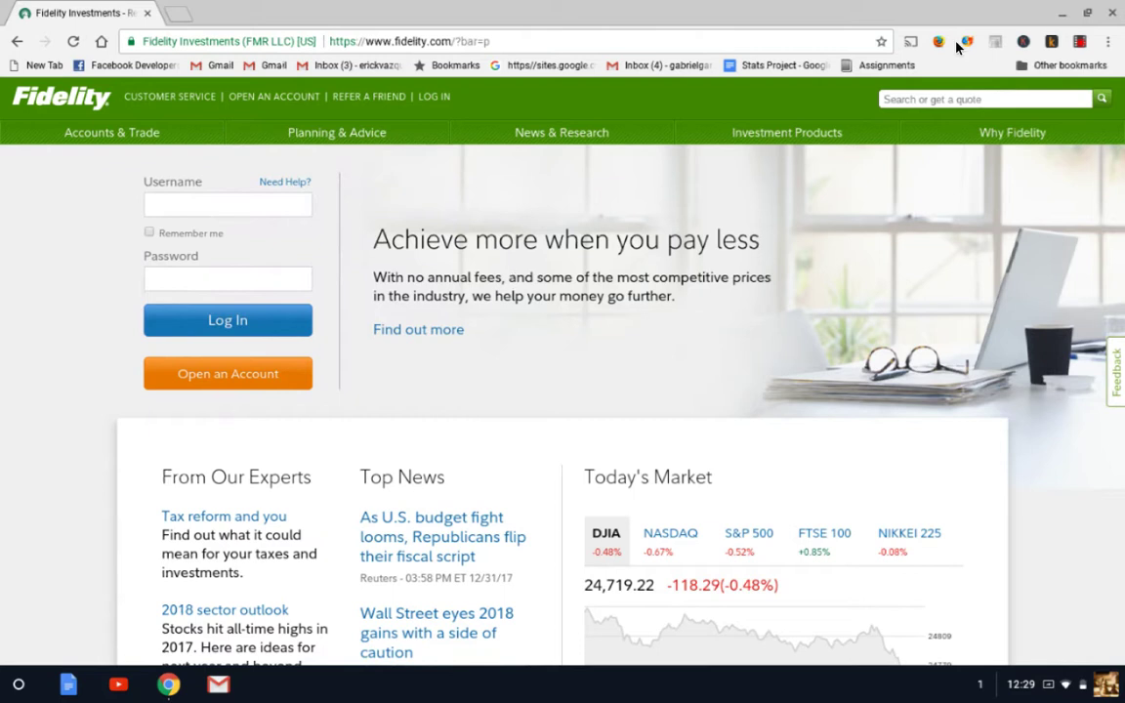
Open the Retirement & IRAs page and bring the Rollover, Roth and Traditional IRA columns into view
{"action": "mouse_move", "coordinate": [792, 137]}
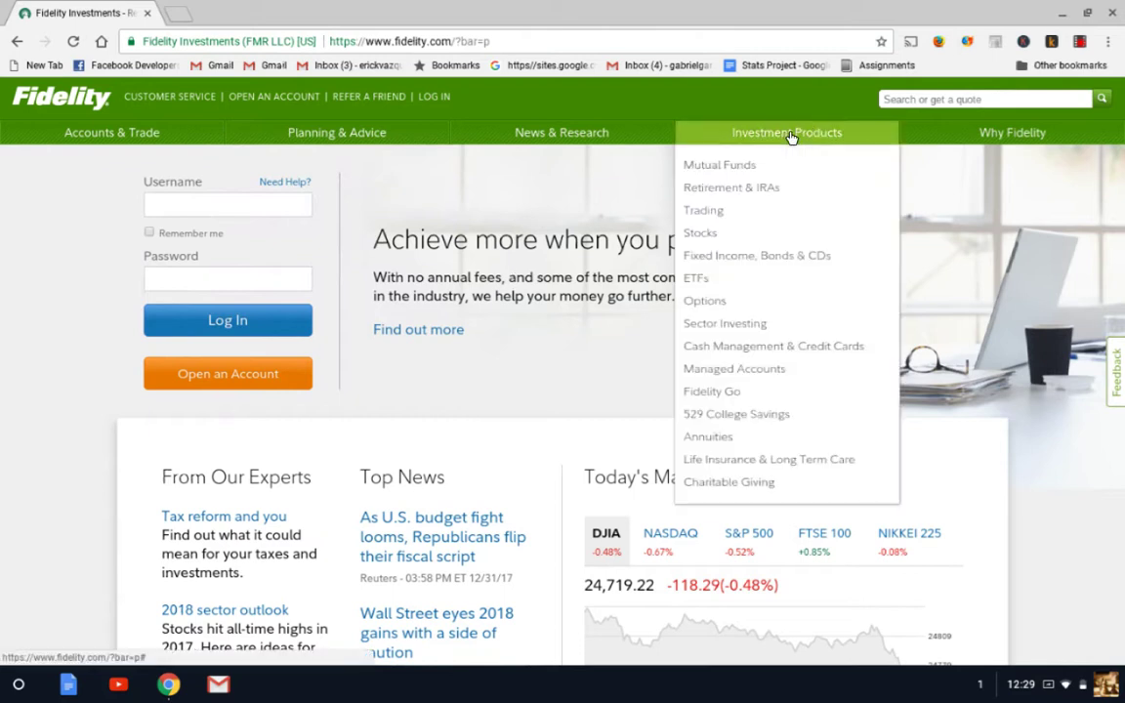
{"action": "left_click", "coordinate": [753, 188]}
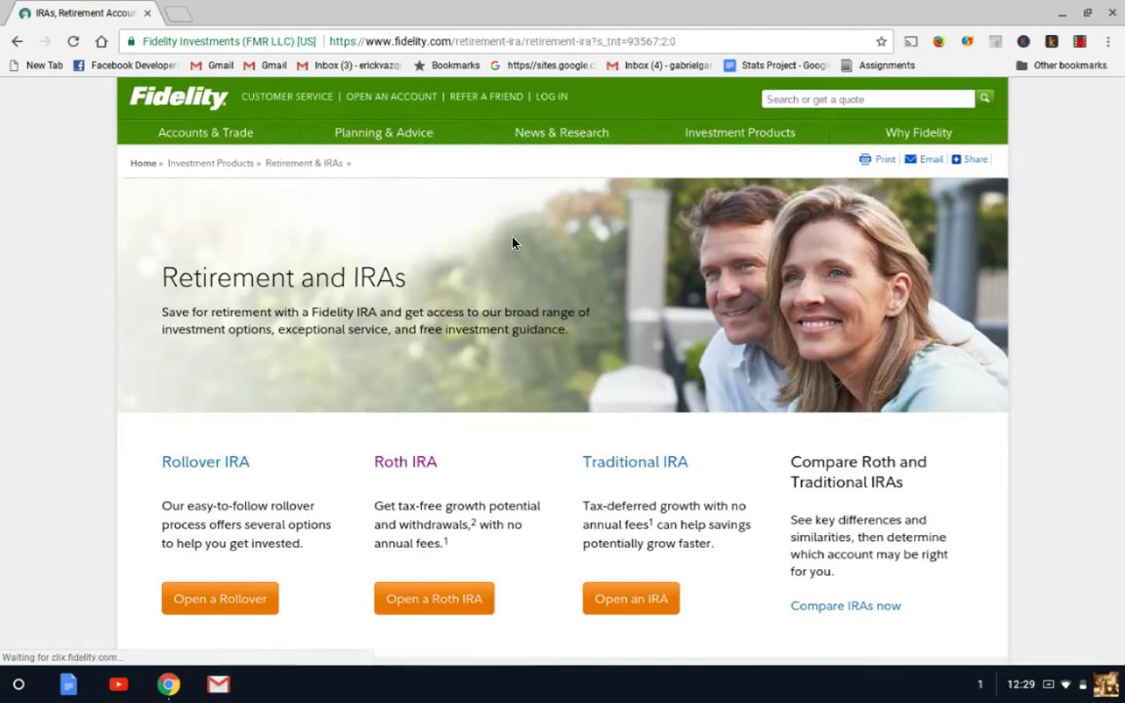
{"action": "scroll", "coordinate": [232, 307], "scroll_direction": "down", "scroll_amount": 1}
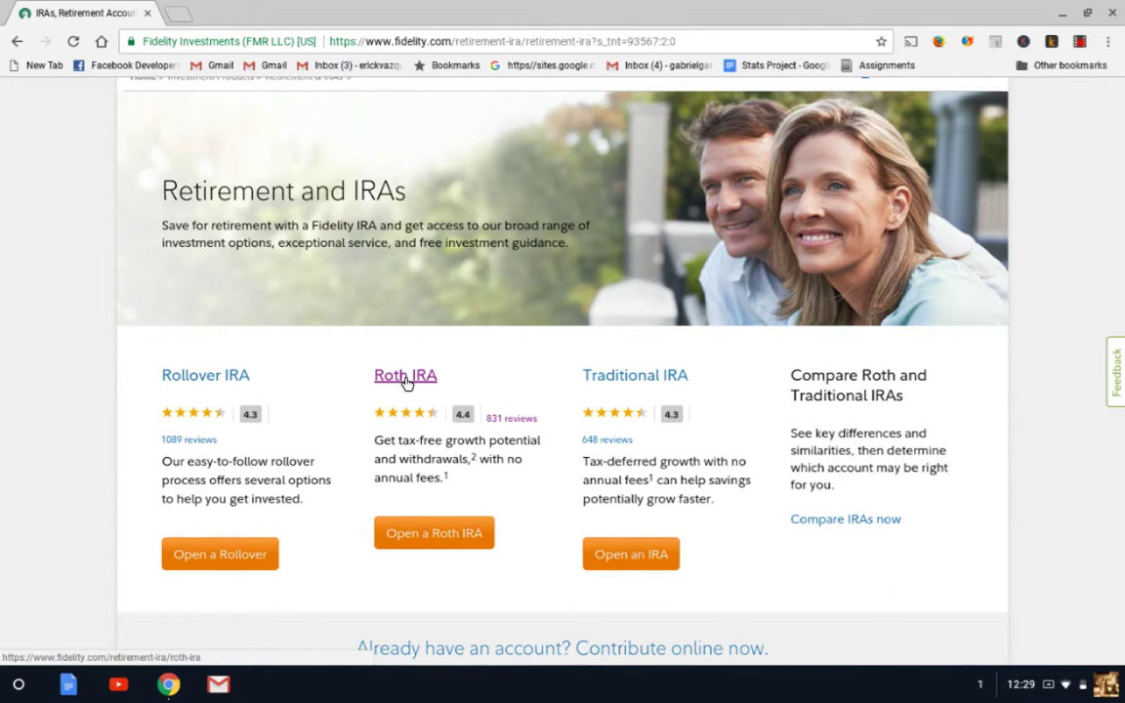
Open the Roth IRA page and view its Account Features: no age limit, $5,500 maximum contribution
{"action": "left_click", "coordinate": [405, 381]}
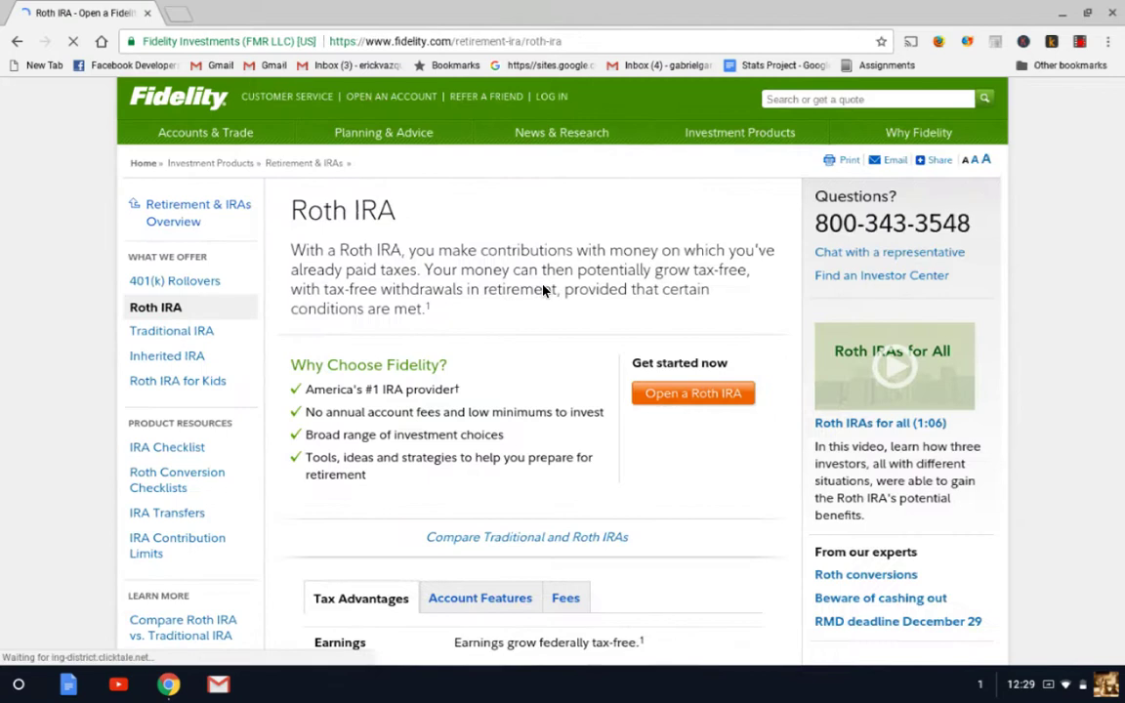
{"action": "scroll", "coordinate": [542, 288], "scroll_direction": "down", "scroll_amount": 2}
{"action": "scroll", "coordinate": [543, 290], "scroll_direction": "down", "scroll_amount": 3}
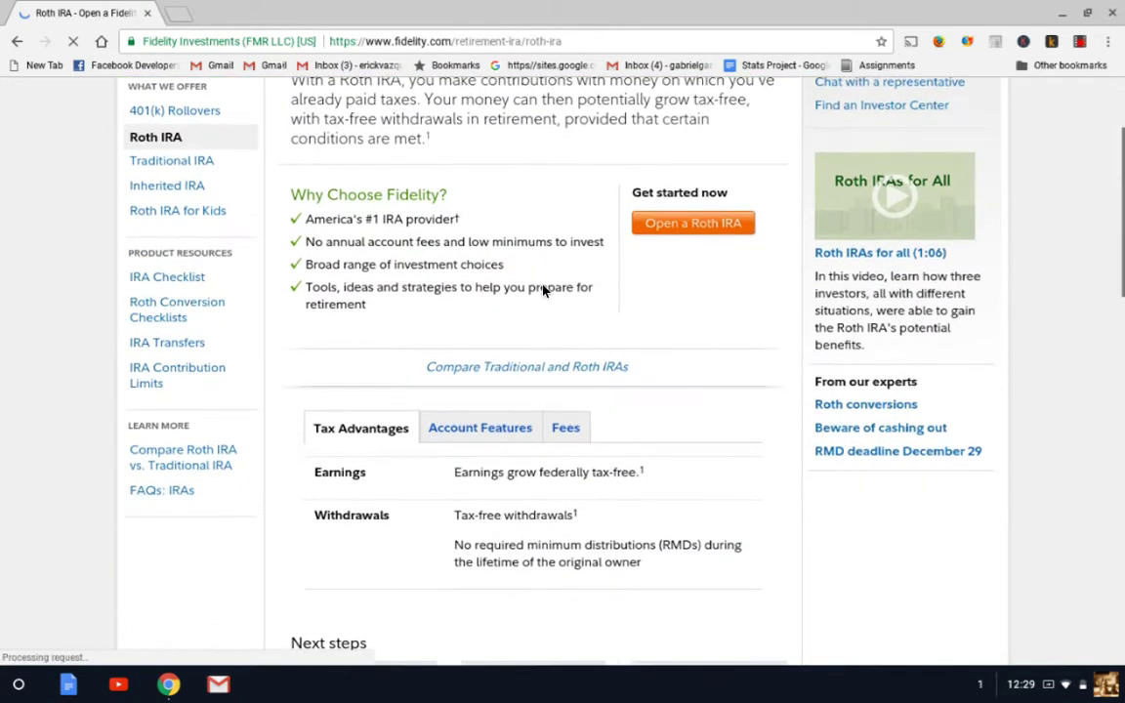
{"action": "scroll", "coordinate": [543, 290], "scroll_direction": "down", "scroll_amount": 1}
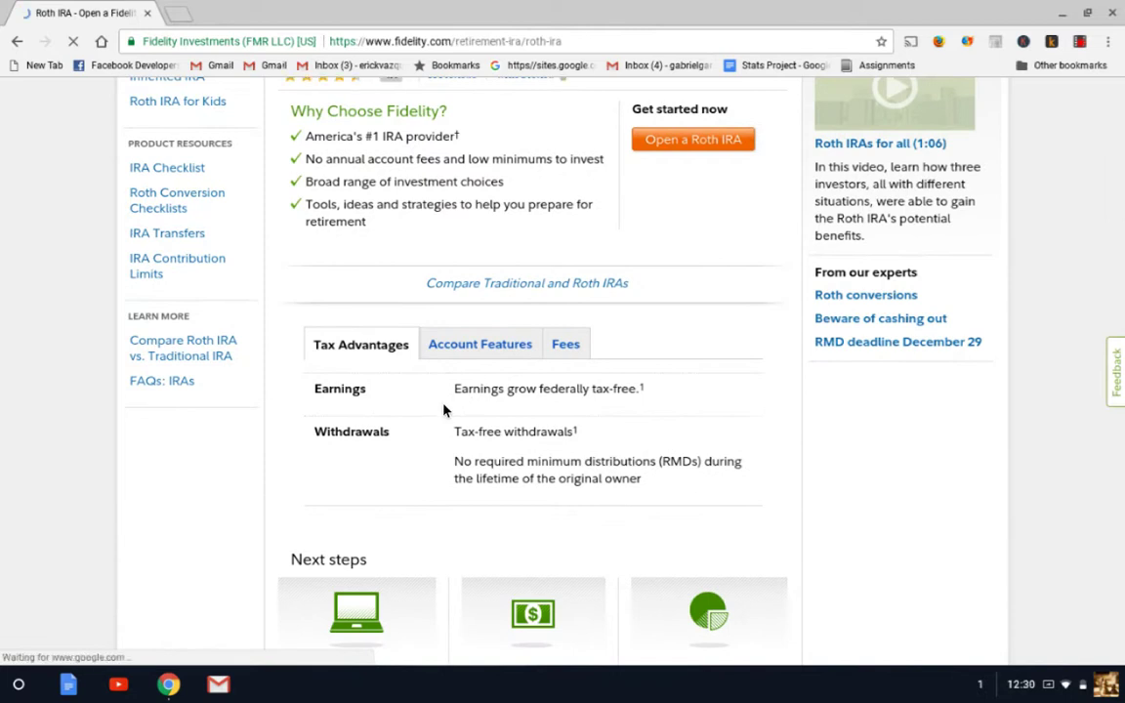
{"action": "scroll", "coordinate": [448, 408], "scroll_direction": "down", "scroll_amount": 1}
{"action": "scroll", "coordinate": [476, 400], "scroll_direction": "down", "scroll_amount": 3}
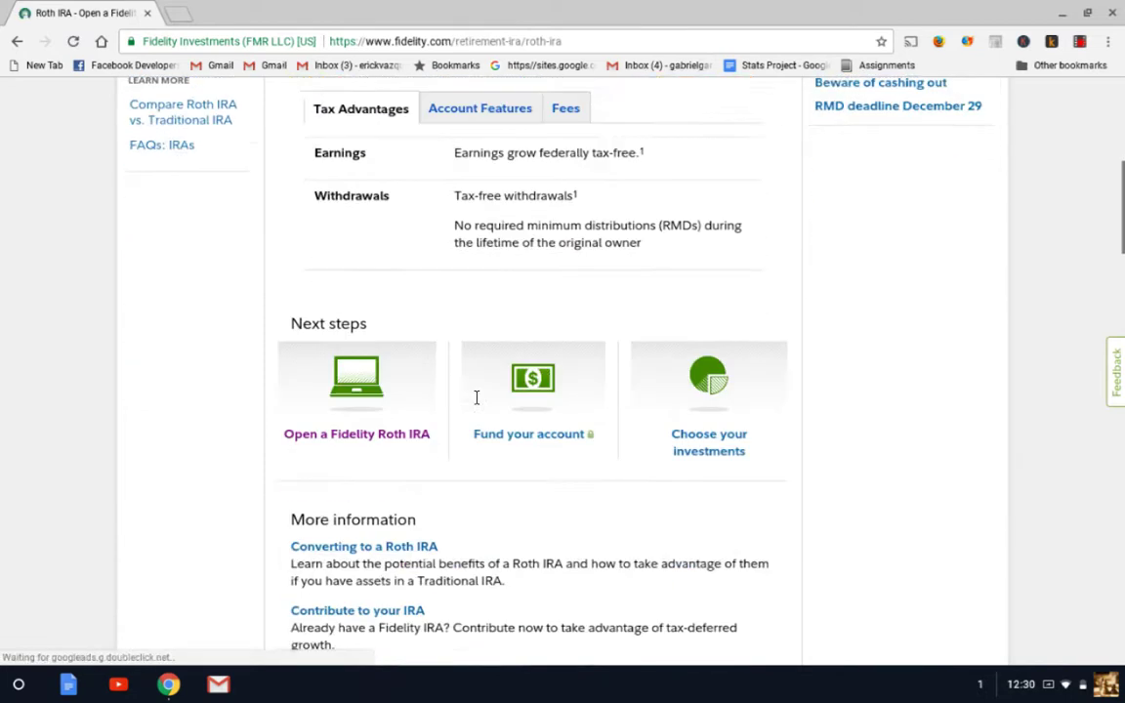
{"action": "scroll", "coordinate": [477, 401], "scroll_direction": "up", "scroll_amount": 2}
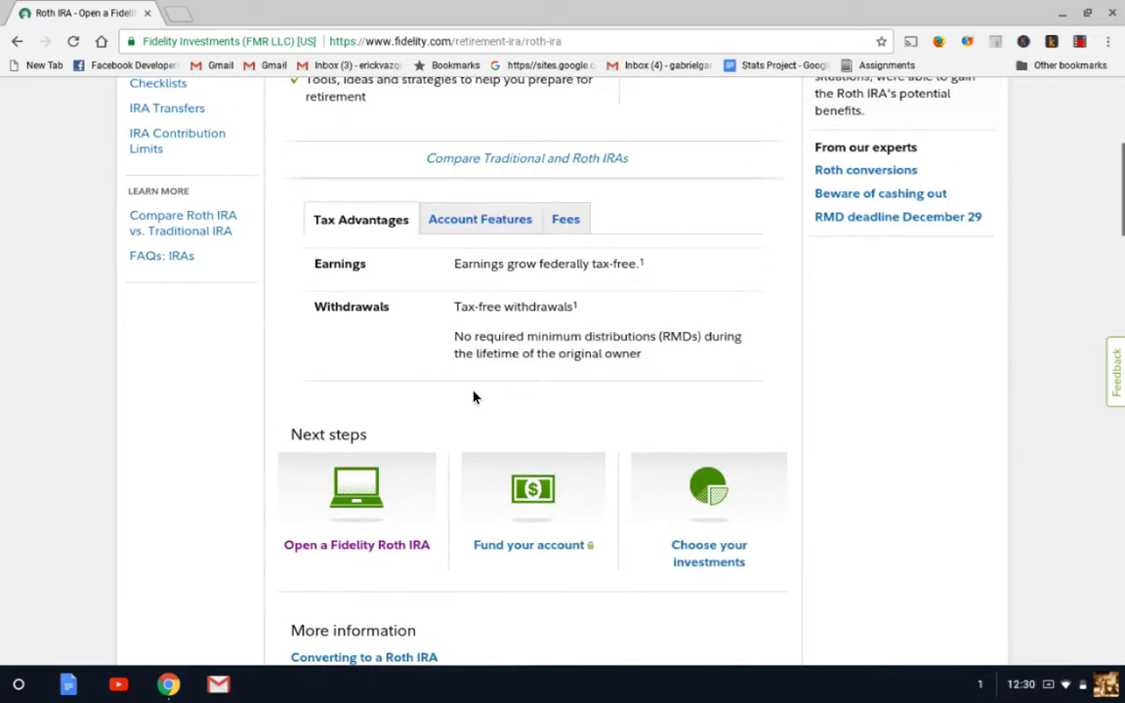
{"action": "left_click", "coordinate": [478, 224]}
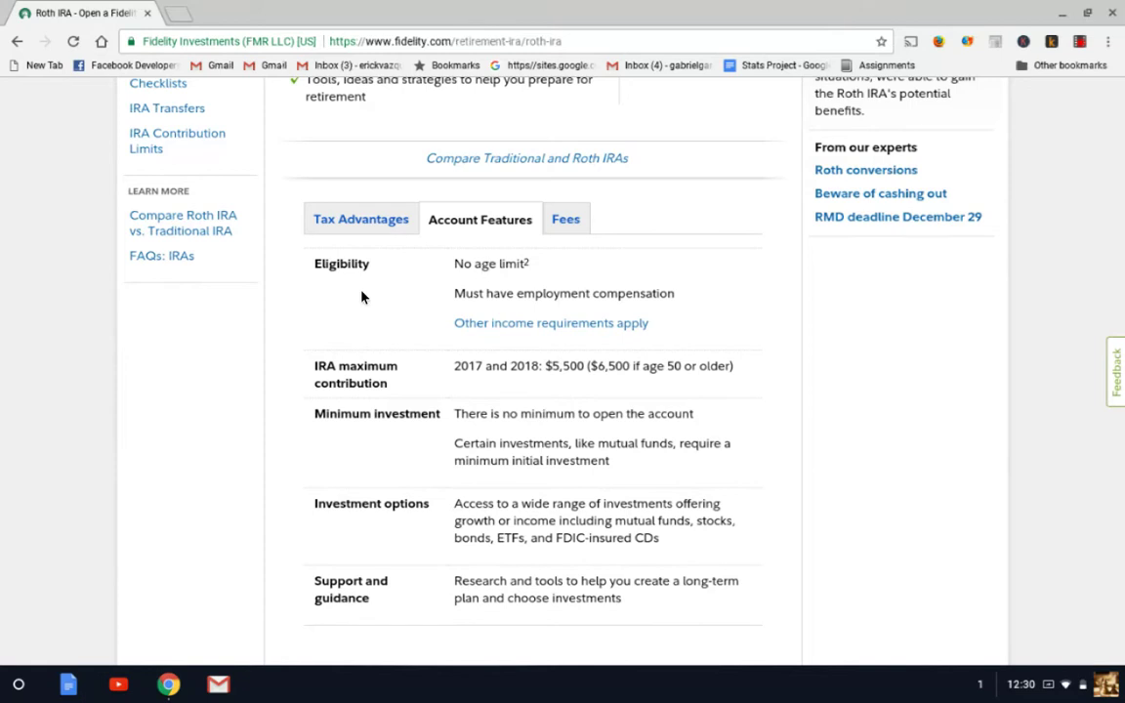
{"action": "scroll", "coordinate": [361, 297], "scroll_direction": "down", "scroll_amount": 1}
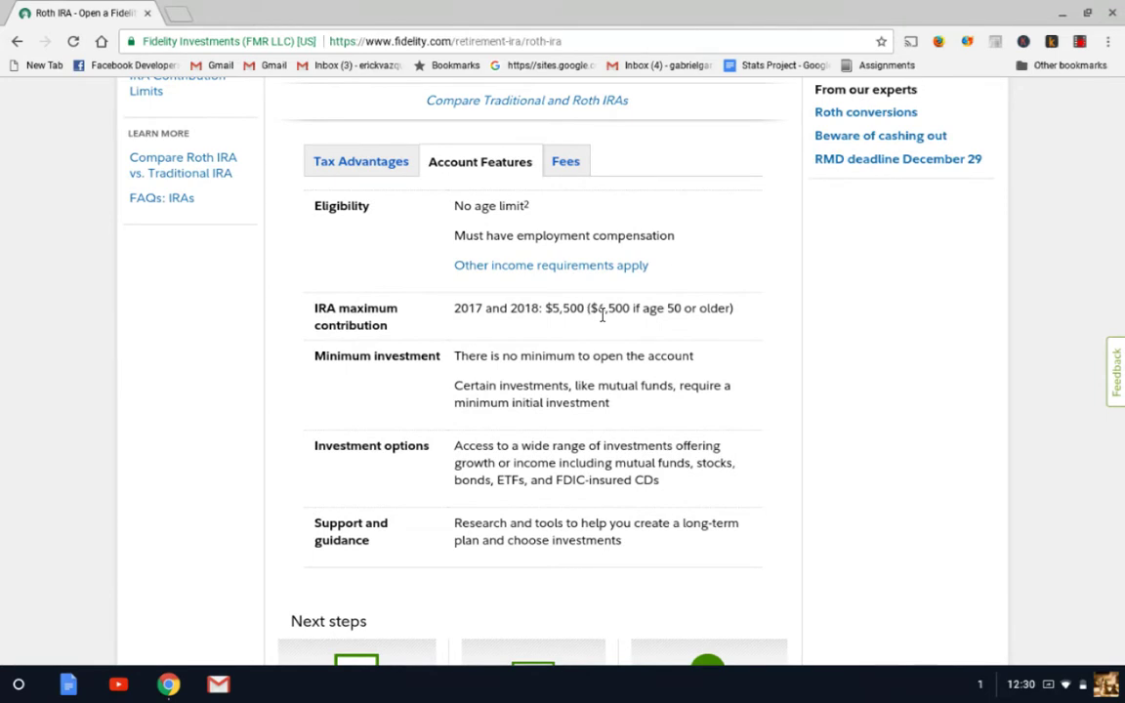
Show the Roth IRA fees, then return to the top of the page
{"action": "left_click", "coordinate": [565, 164]}
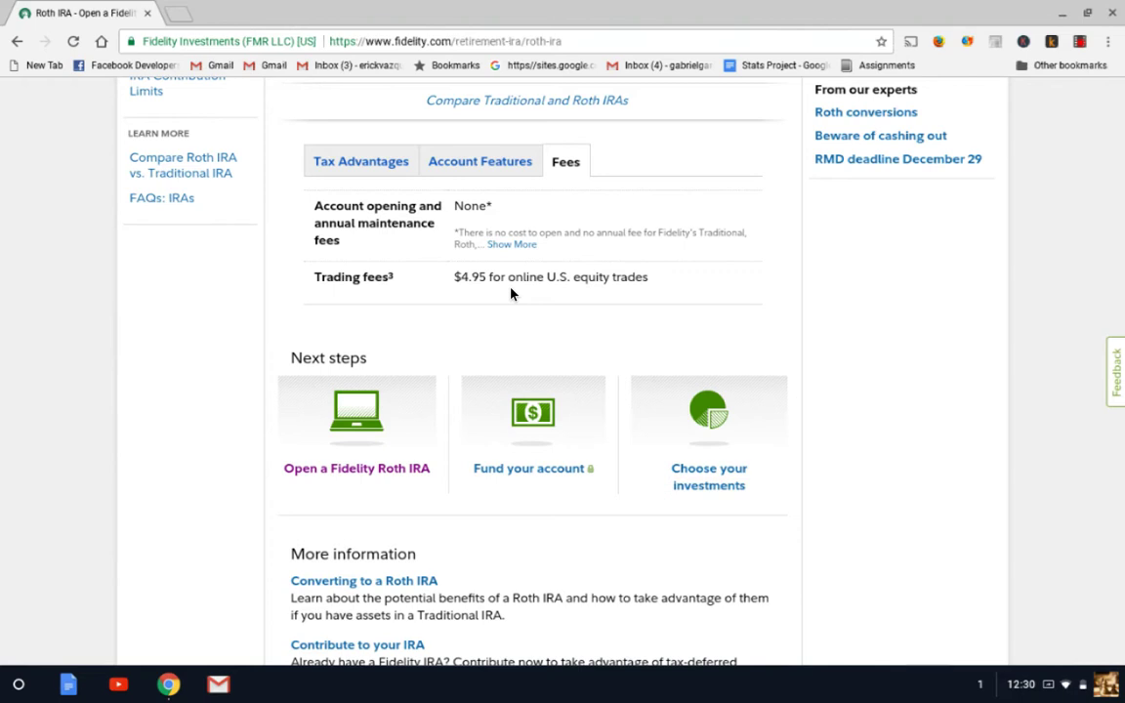
{"action": "scroll", "coordinate": [510, 293], "scroll_direction": "up", "scroll_amount": 1}
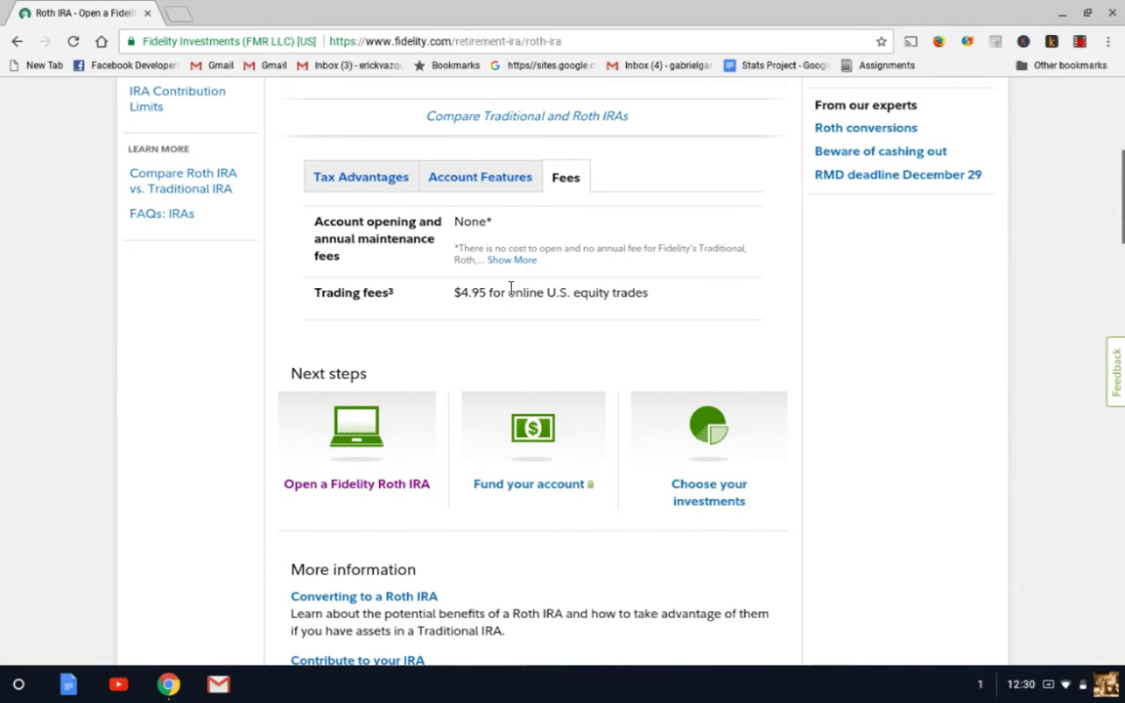
{"action": "scroll", "coordinate": [510, 289], "scroll_direction": "up", "scroll_amount": 5}
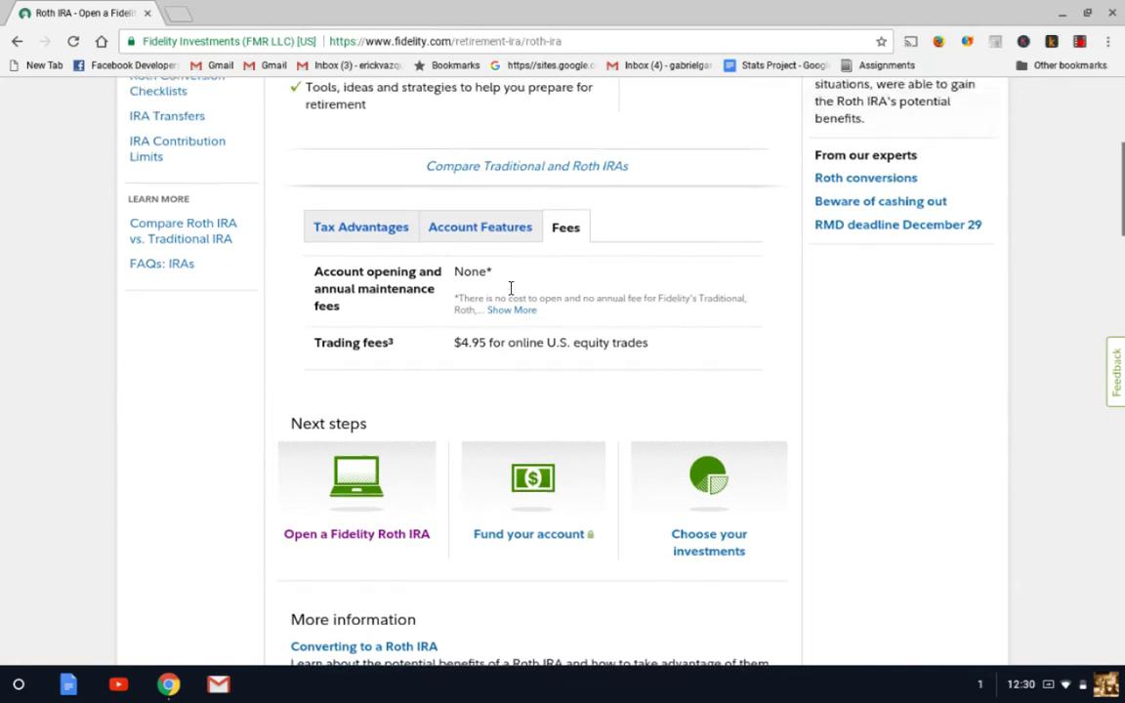
{"action": "scroll", "coordinate": [510, 289], "scroll_direction": "up", "scroll_amount": 4}
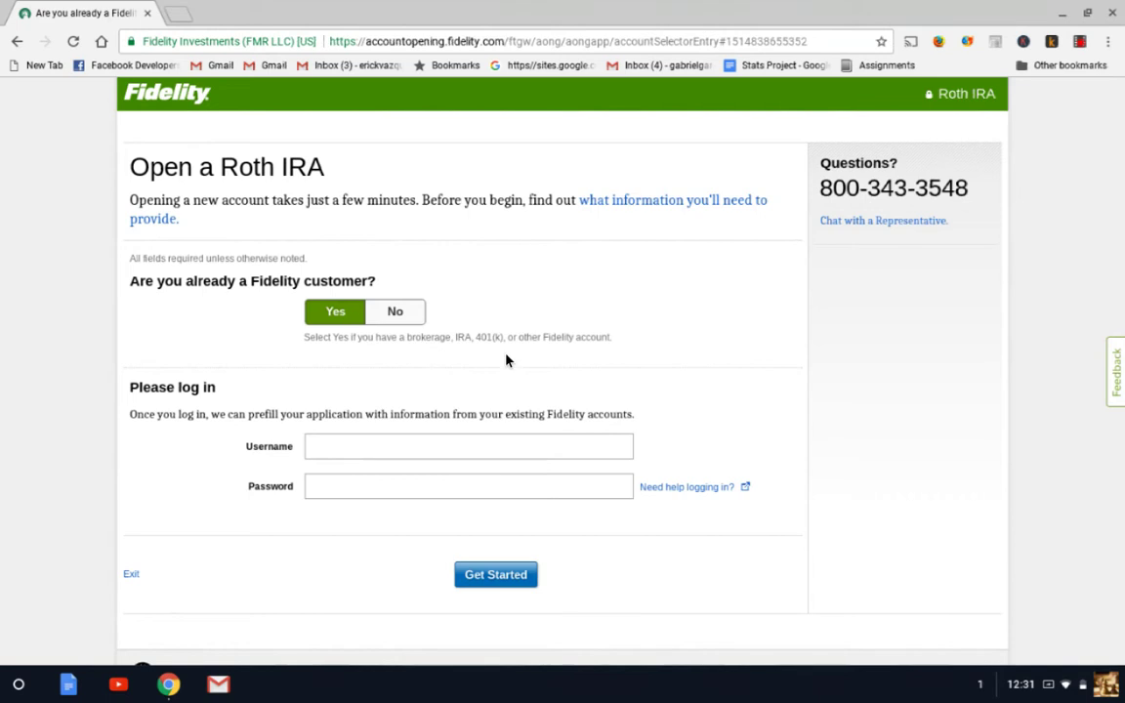
Answer No to being an existing Fidelity customer and enter your first and last name
{"action": "left_click", "coordinate": [395, 322]}
{"action": "scroll", "coordinate": [171, 294], "scroll_direction": "down", "scroll_amount": 1}
{"action": "left_click", "coordinate": [328, 403]}
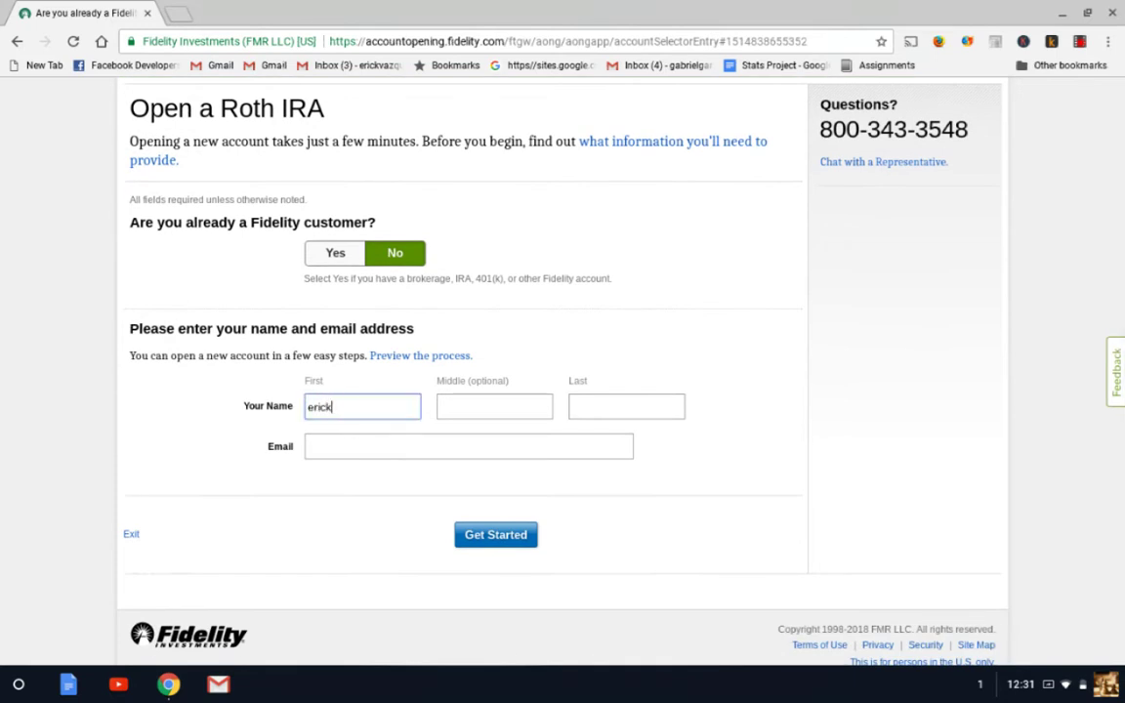
{"action": "key", "text": "Tab"}
{"action": "key", "text": "Tab"}
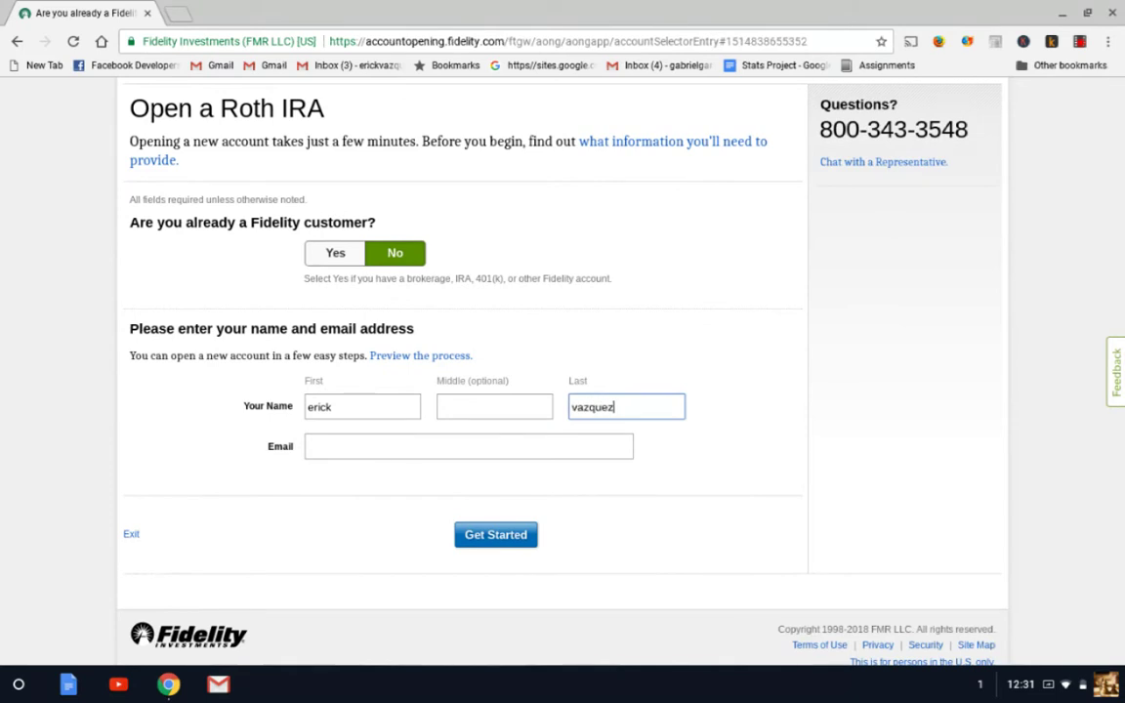
Enter your e-mail address, correcting a mistyped letter
{"action": "key", "text": "Tab"}
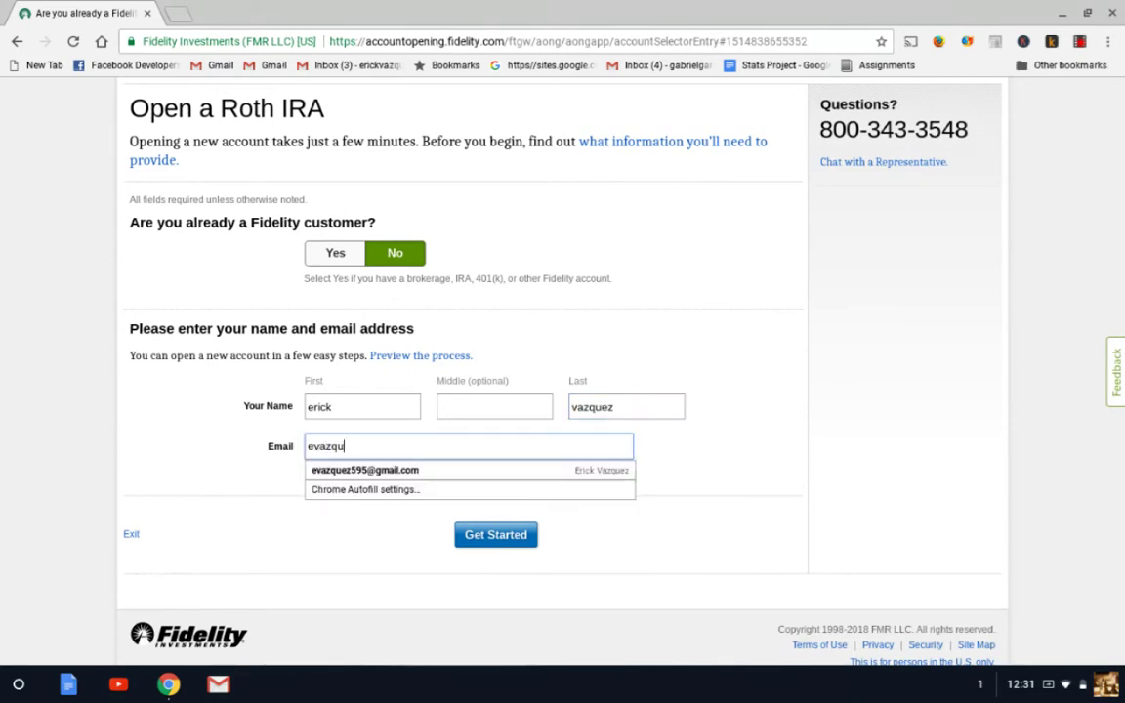
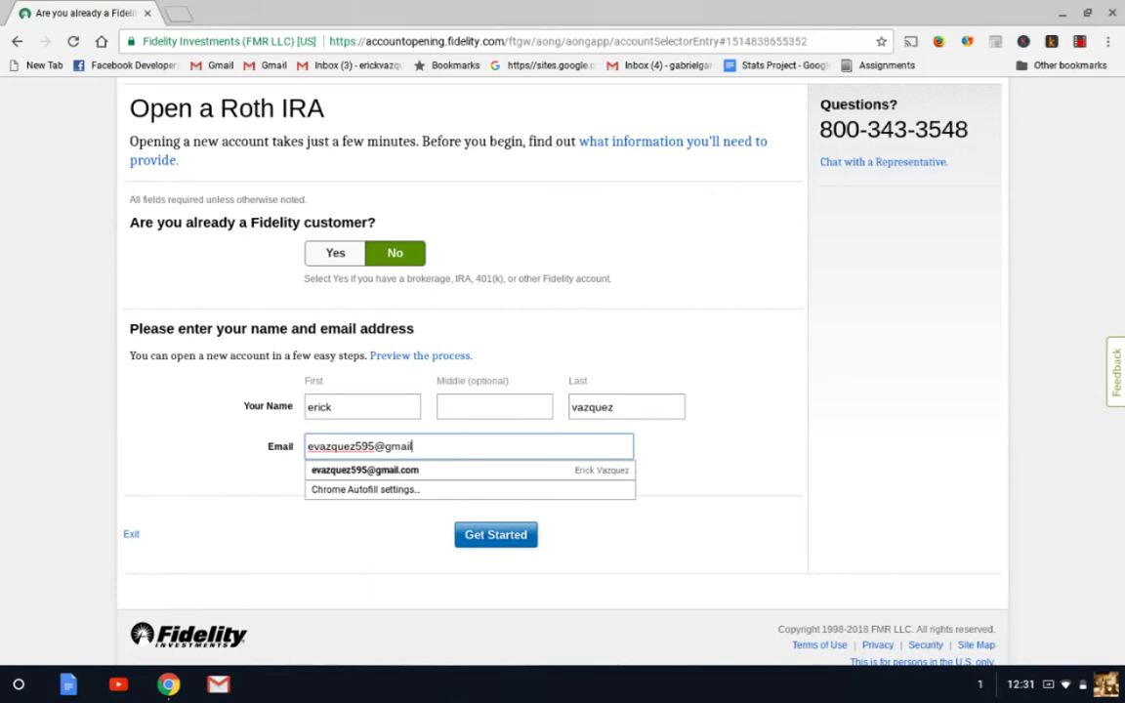
Dismiss the e-mail autofill suggestions and review the prefilled Personal Information form
{"action": "left_click", "coordinate": [711, 404]}
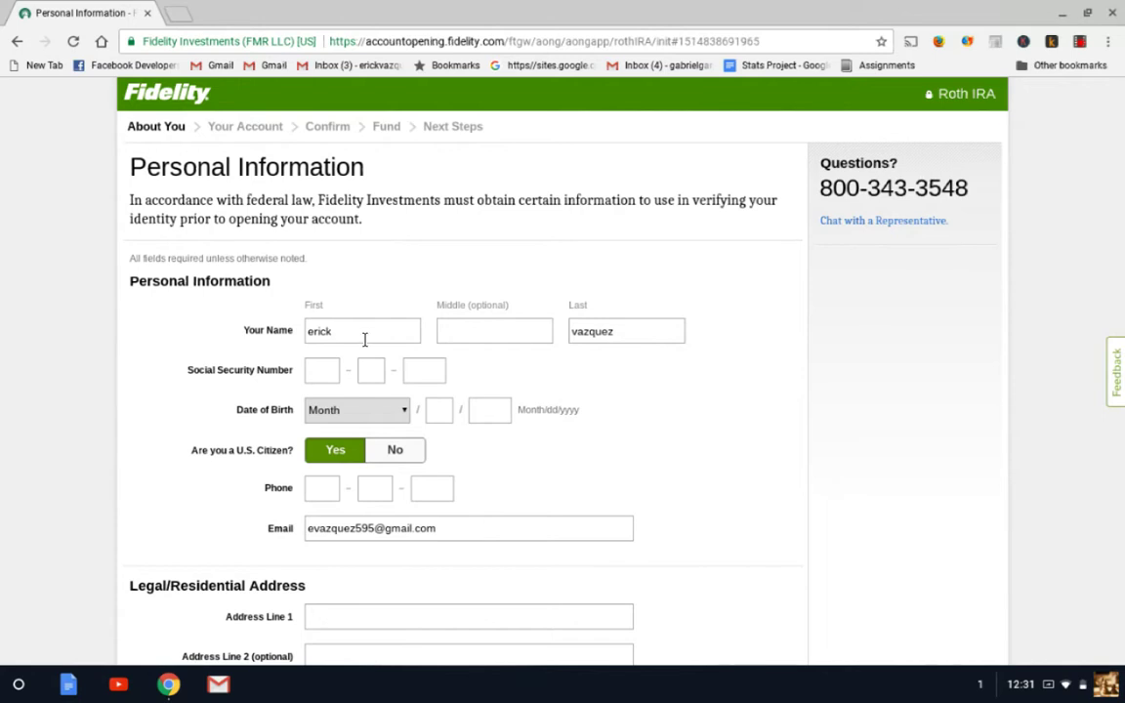
{"action": "scroll", "coordinate": [364, 337], "scroll_direction": "down", "scroll_amount": 1}
{"action": "scroll", "coordinate": [327, 303], "scroll_direction": "down", "scroll_amount": 1}
{"action": "scroll", "coordinate": [254, 358], "scroll_direction": "down", "scroll_amount": 1}
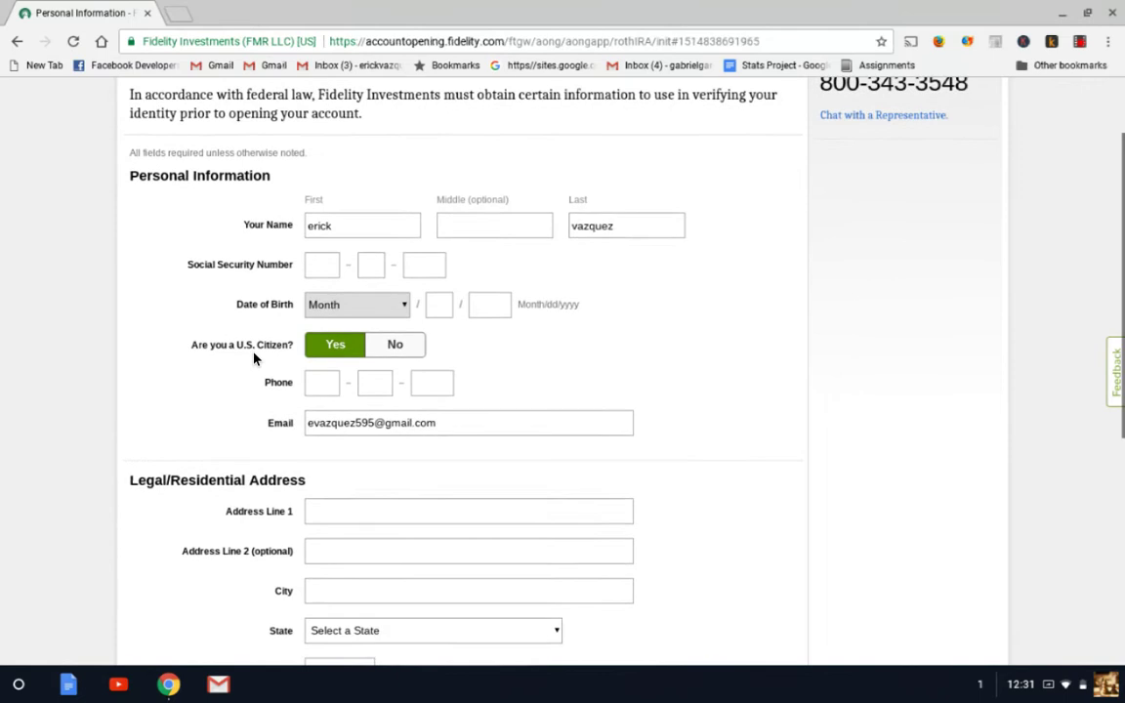
{"action": "scroll", "coordinate": [254, 359], "scroll_direction": "down", "scroll_amount": 2}
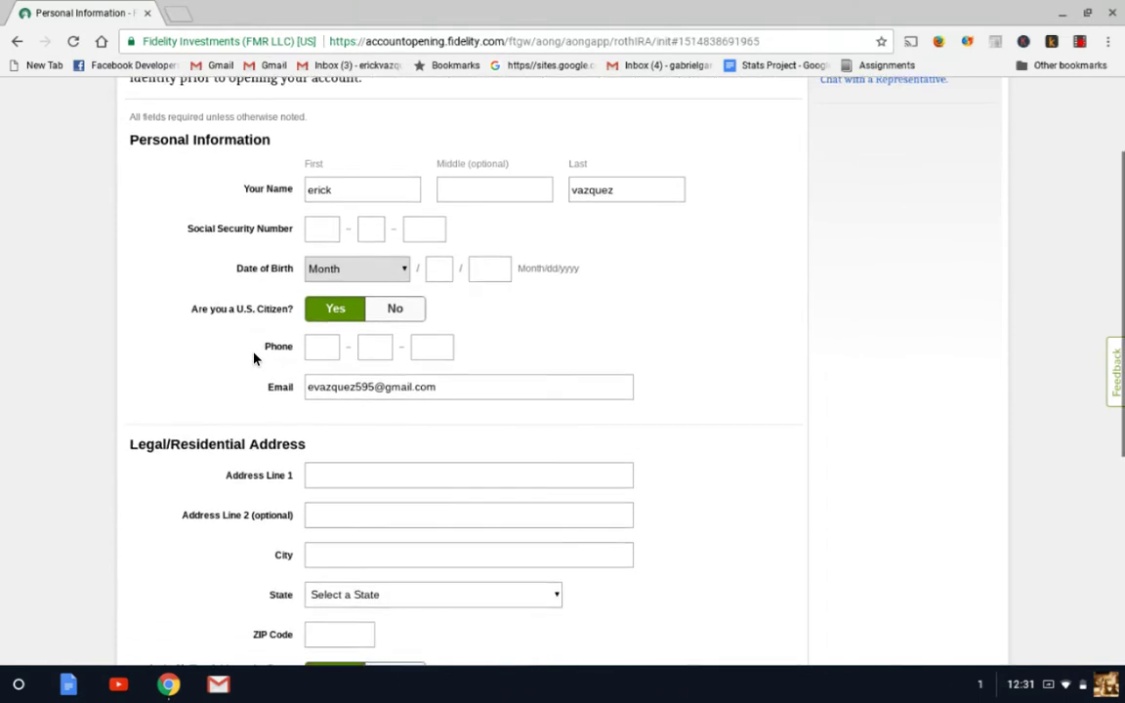
{"action": "scroll", "coordinate": [254, 358], "scroll_direction": "down", "scroll_amount": 2}
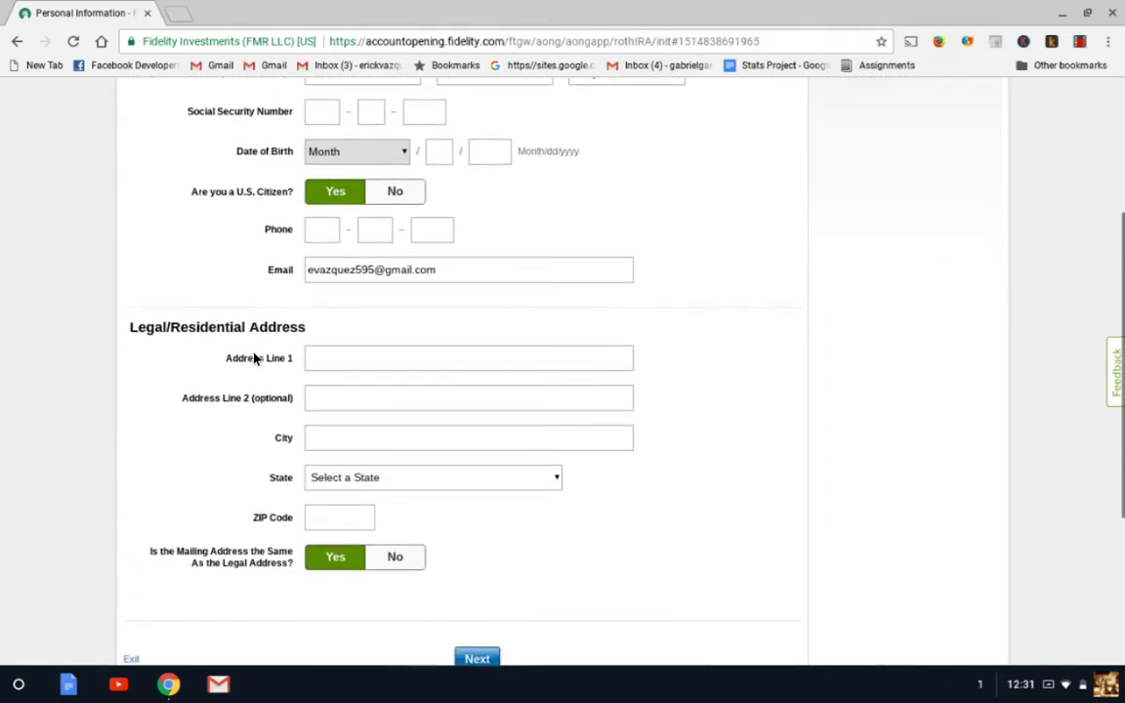
{"action": "scroll", "coordinate": [254, 359], "scroll_direction": "down", "scroll_amount": 1}
{"action": "scroll", "coordinate": [254, 359], "scroll_direction": "up", "scroll_amount": 7}
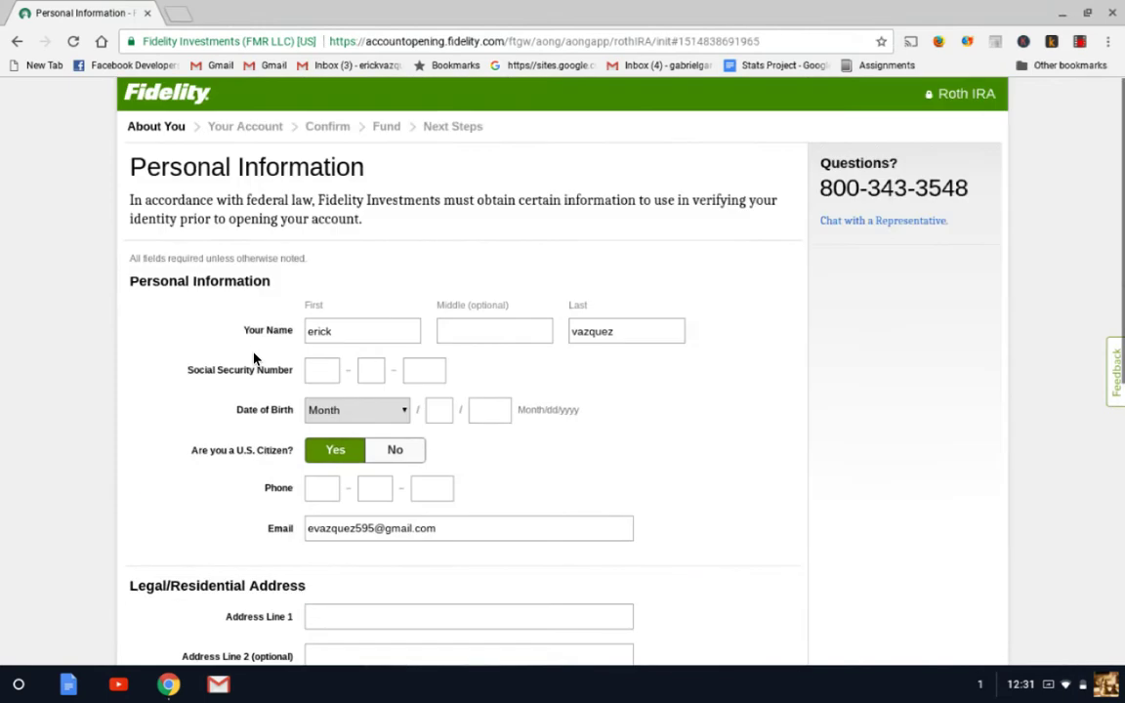
{"action": "scroll", "coordinate": [254, 359], "scroll_direction": "down", "scroll_amount": 2}
{"action": "scroll", "coordinate": [254, 359], "scroll_direction": "down", "scroll_amount": 6}
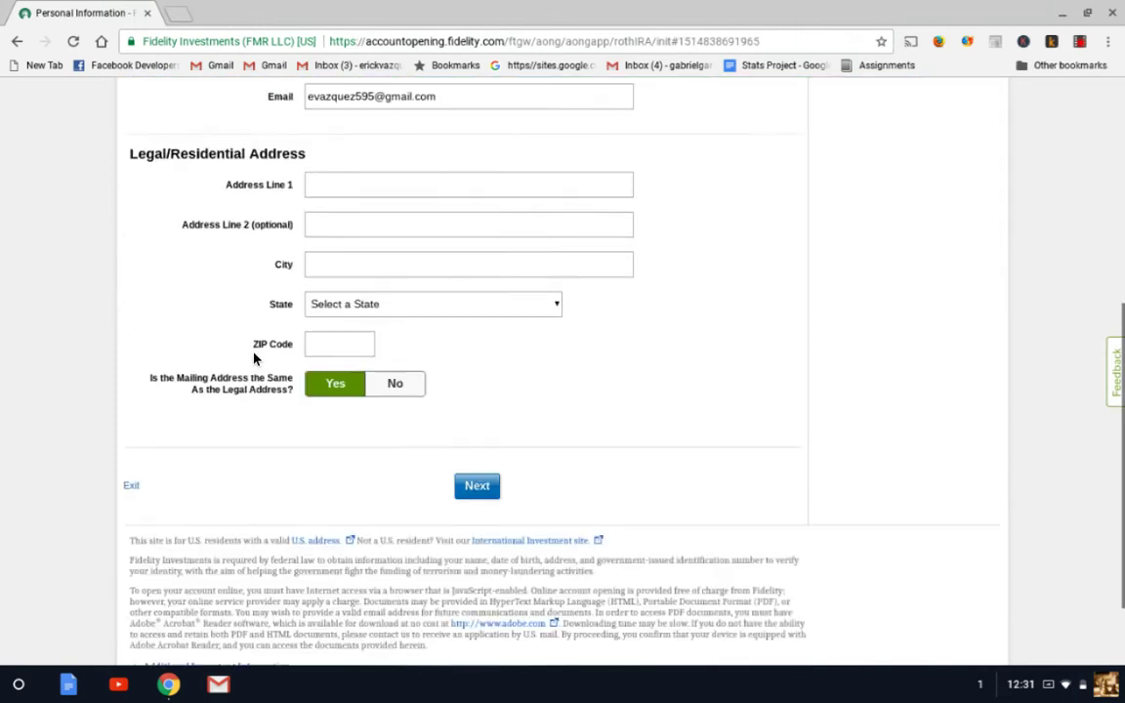
{"action": "scroll", "coordinate": [474, 500], "scroll_direction": "up", "scroll_amount": 8}
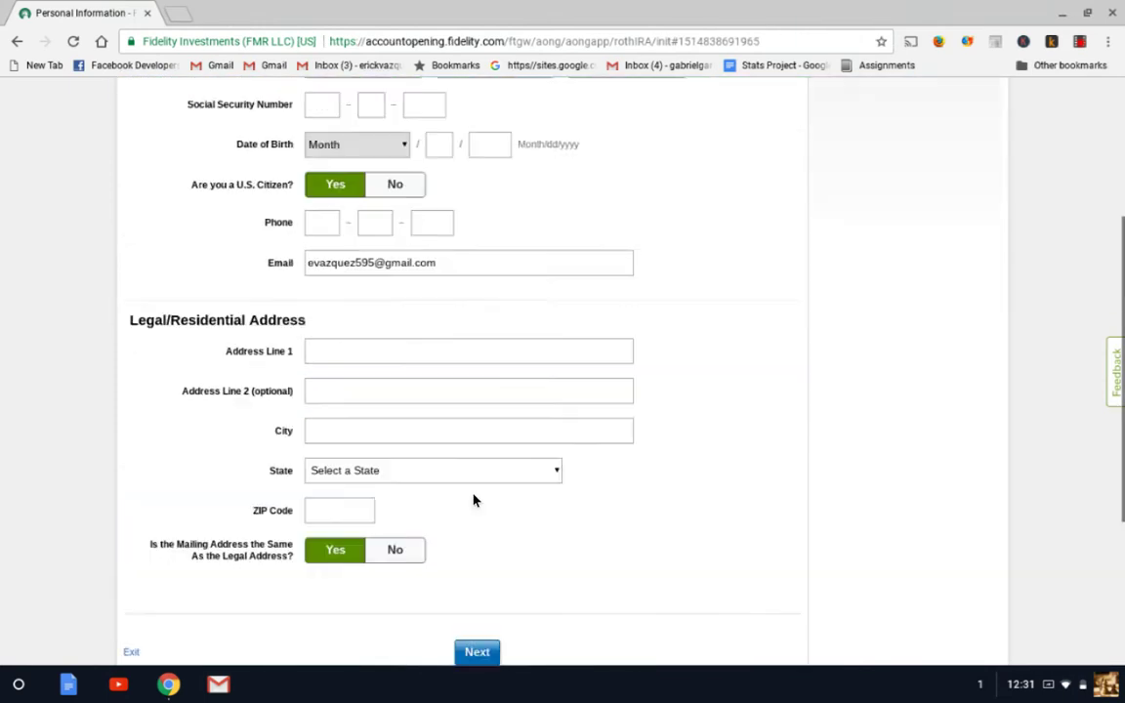